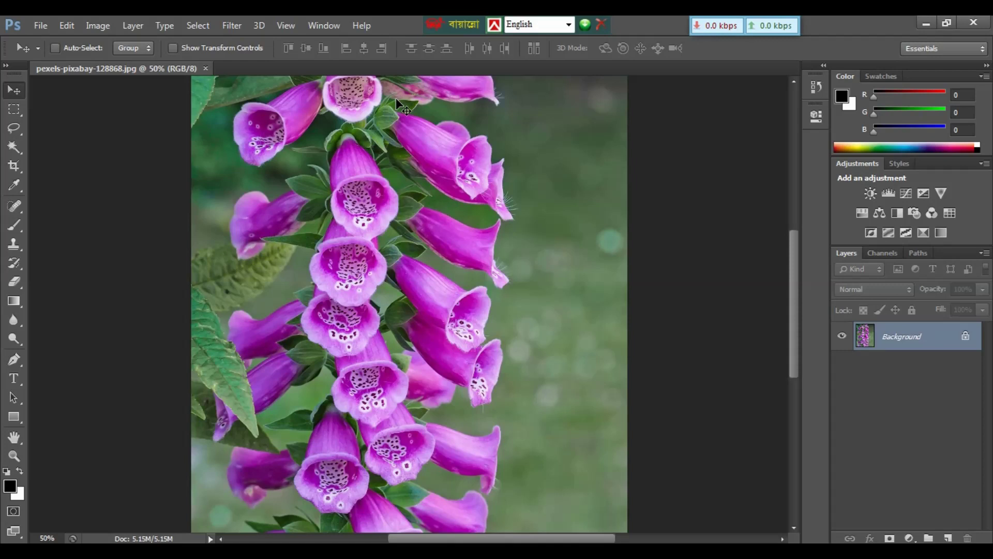
Apply Filter > Blur > Iris Blur to preview a 15 px blur on the foxglove photo
key("ctrl+minus")
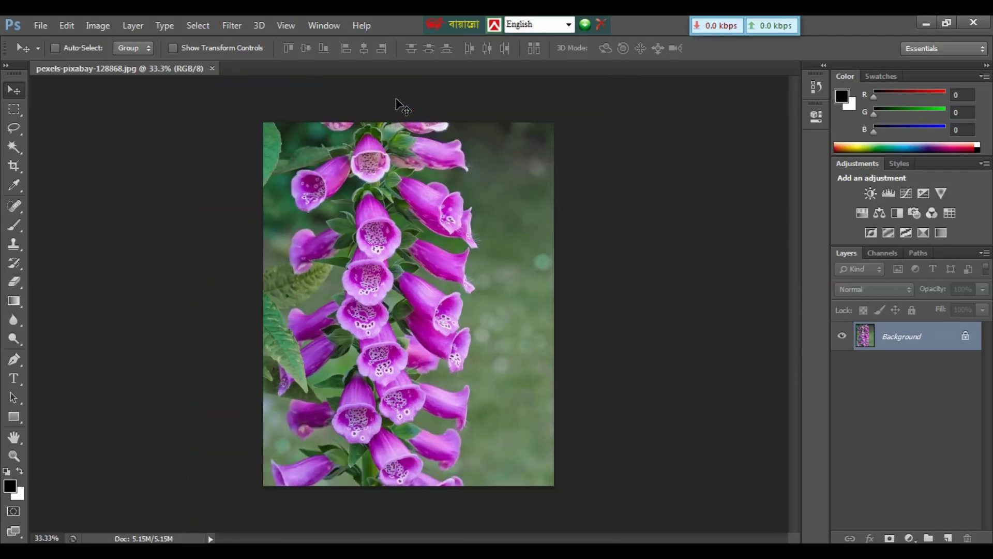
key("ctrl+plus")
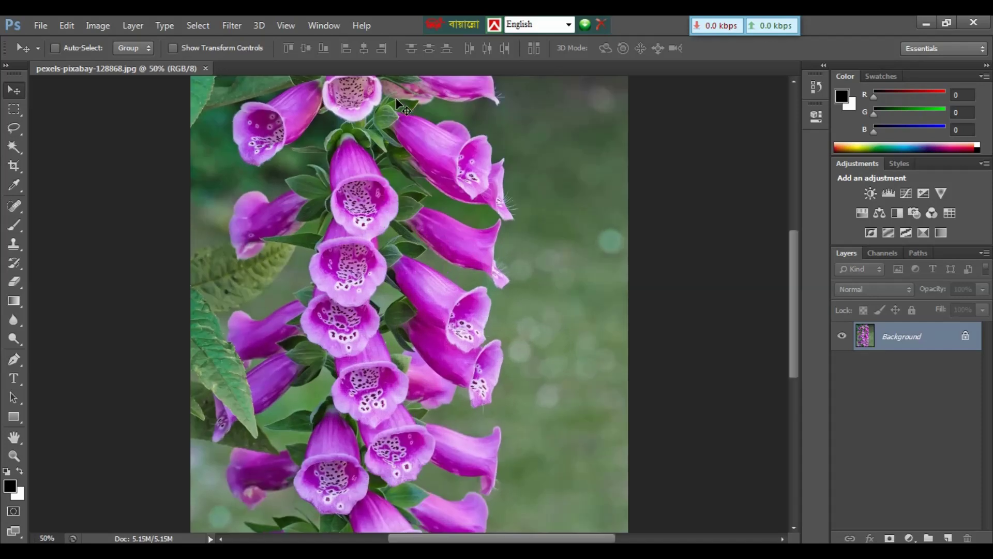
key("ctrl+plus")
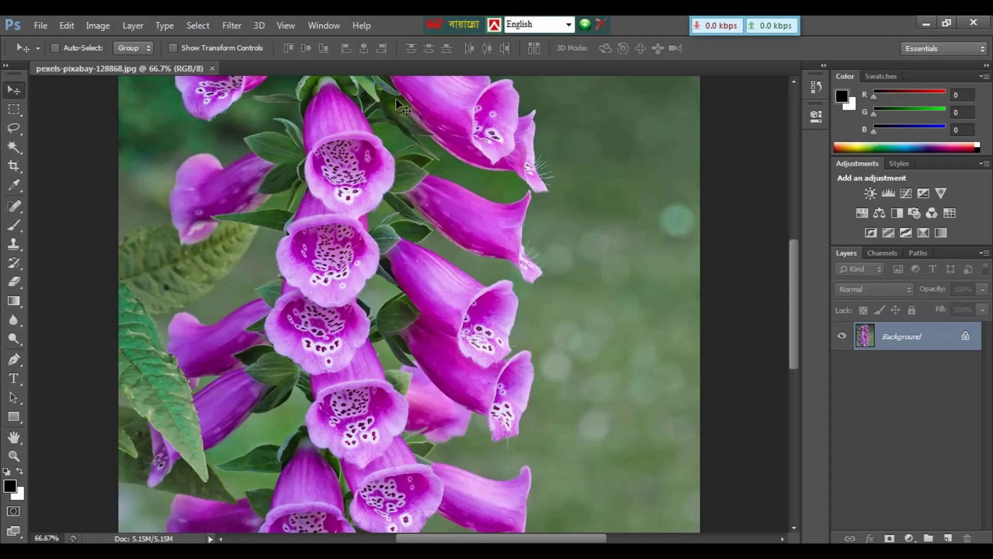
key("ctrl+minus")
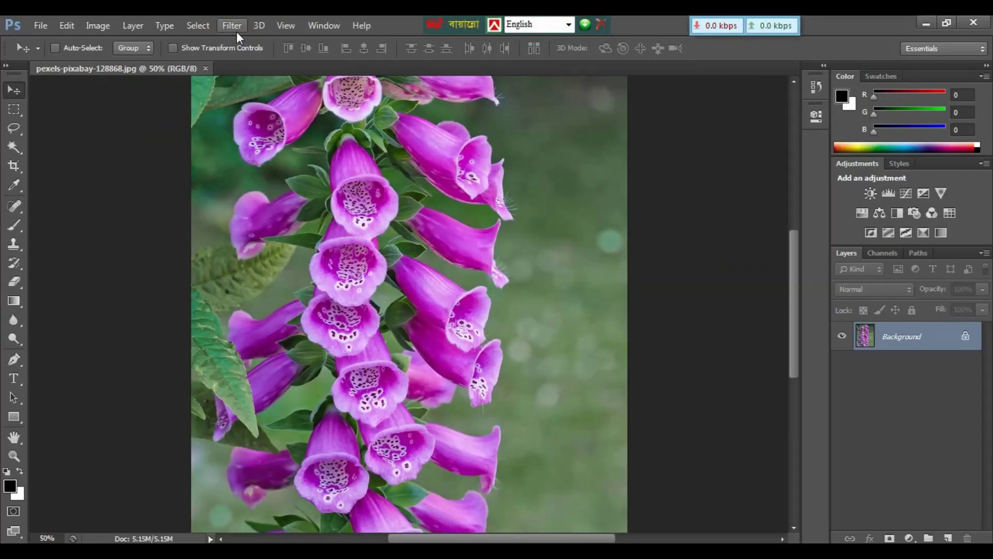
left_click(234, 26)
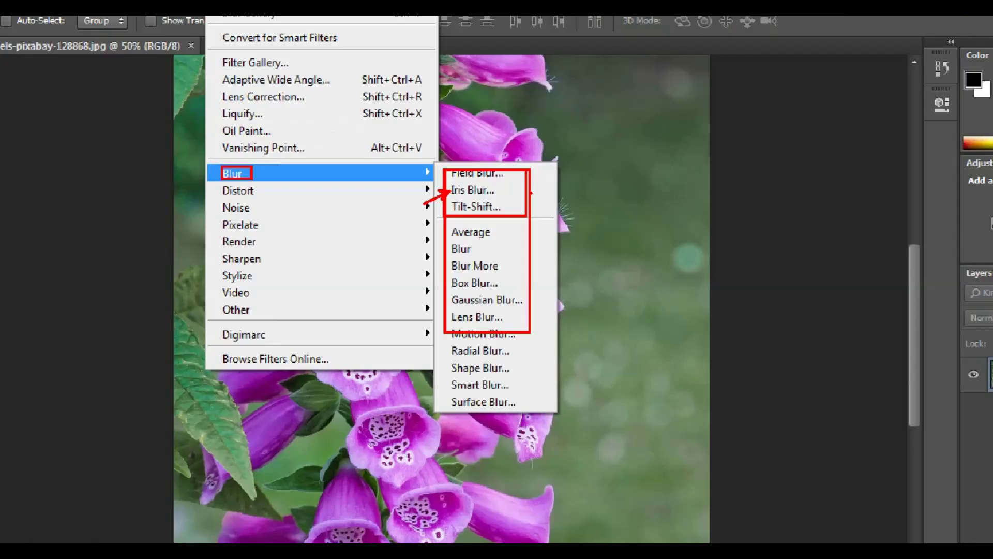
left_click(476, 206)
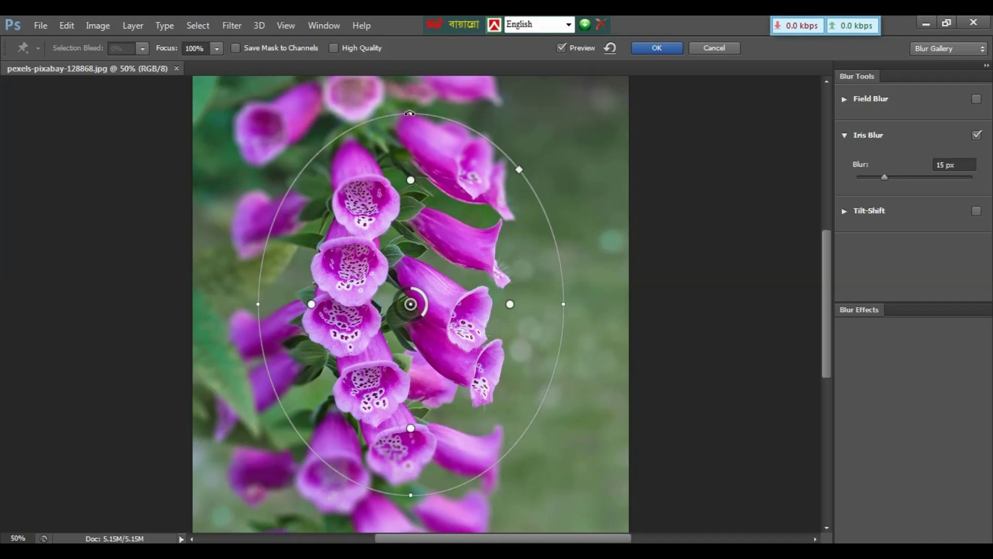
Squash, tilt and shrink the Iris Blur ellipse into a small circle on the stalk's middle
left_click_drag(410, 113, 410, 143)
mouse_move(414, 184)
left_mouse_down()
mouse_move(425, 269)
mouse_move(431, 189)
mouse_move(416, 174)
left_mouse_up()
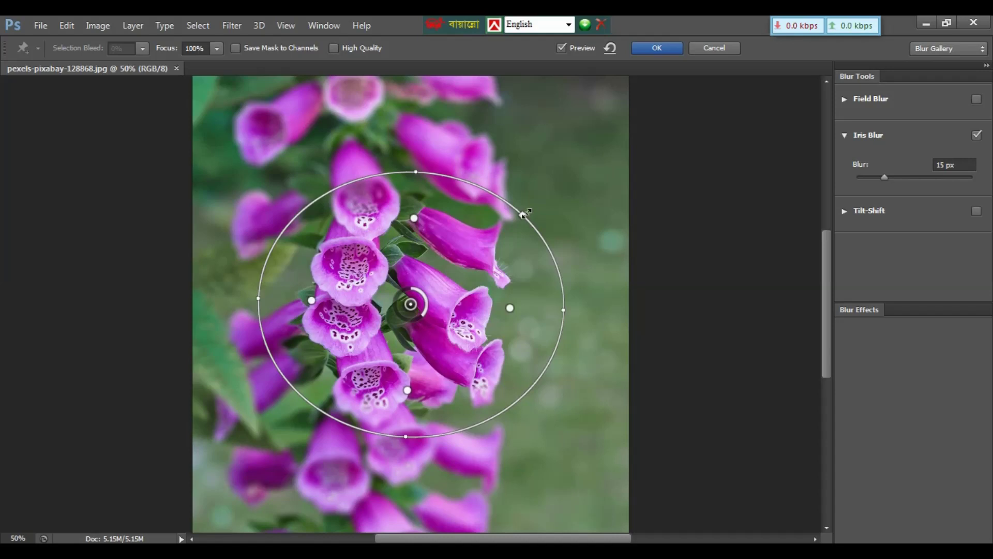
mouse_move(529, 212)
left_mouse_down()
mouse_move(421, 241)
mouse_move(412, 267)
left_mouse_up()
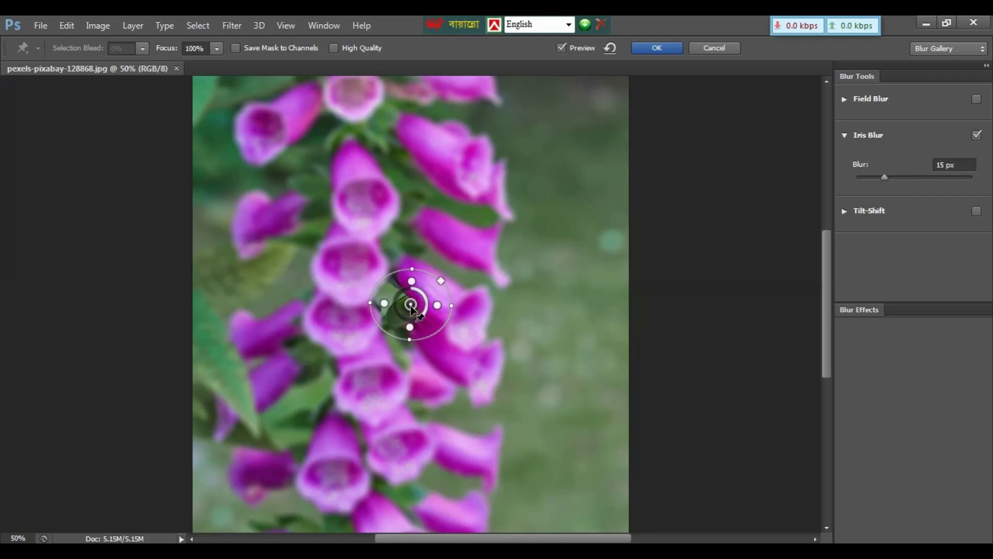
Move the Iris Blur pin onto one upper flower and enlarge the ellipse to fit it
left_click_drag(411, 305, 349, 271)
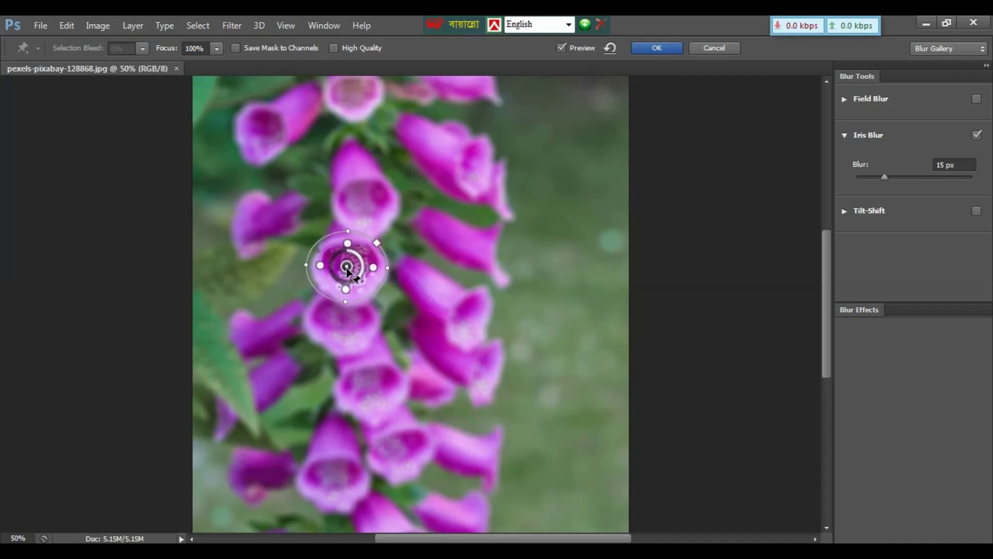
key("ctrl+plus")
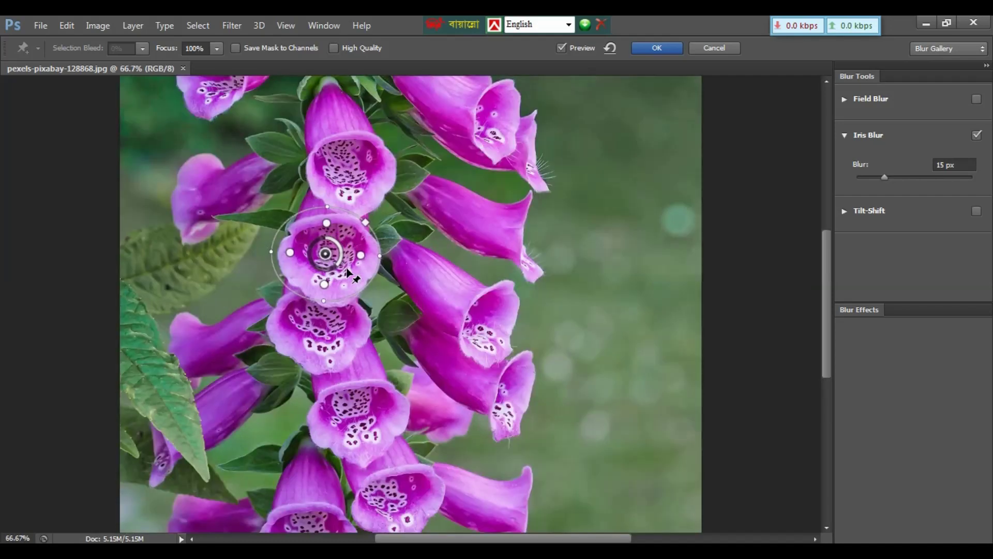
key("ctrl+plus")
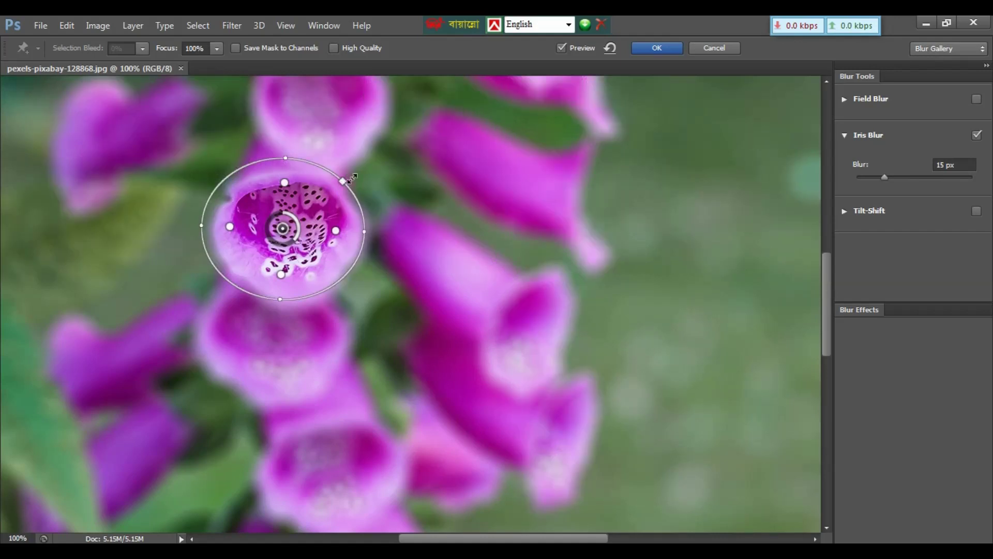
left_click_drag(352, 179, 360, 167)
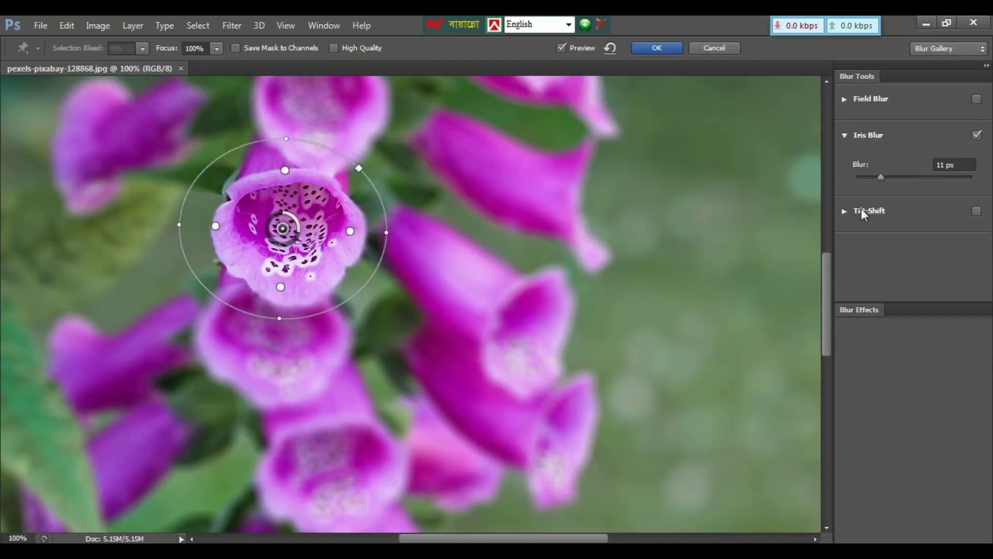
Compare against zero blur, then set the Iris Blur to 26 px and apply it
left_click_drag(882, 178, 857, 177)
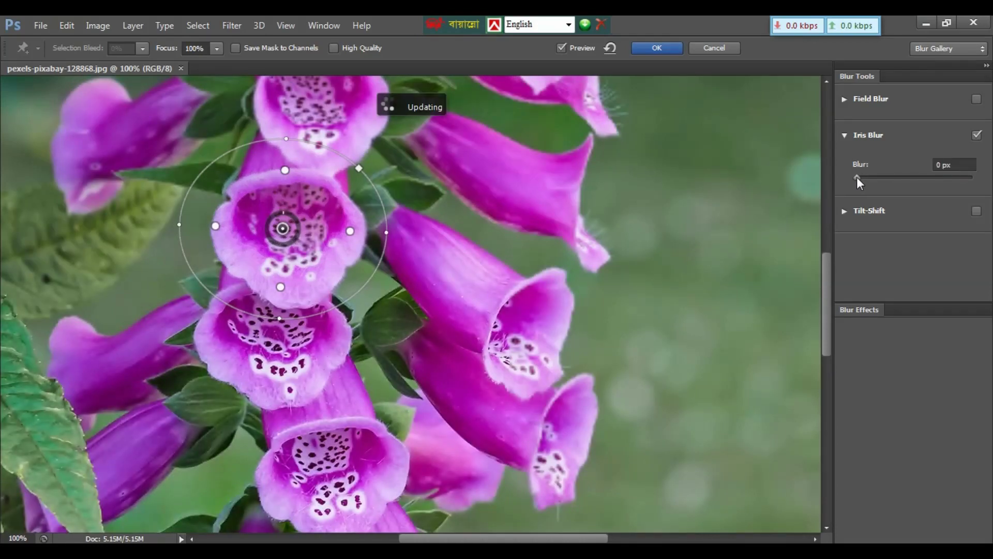
left_click_drag(856, 177, 877, 178)
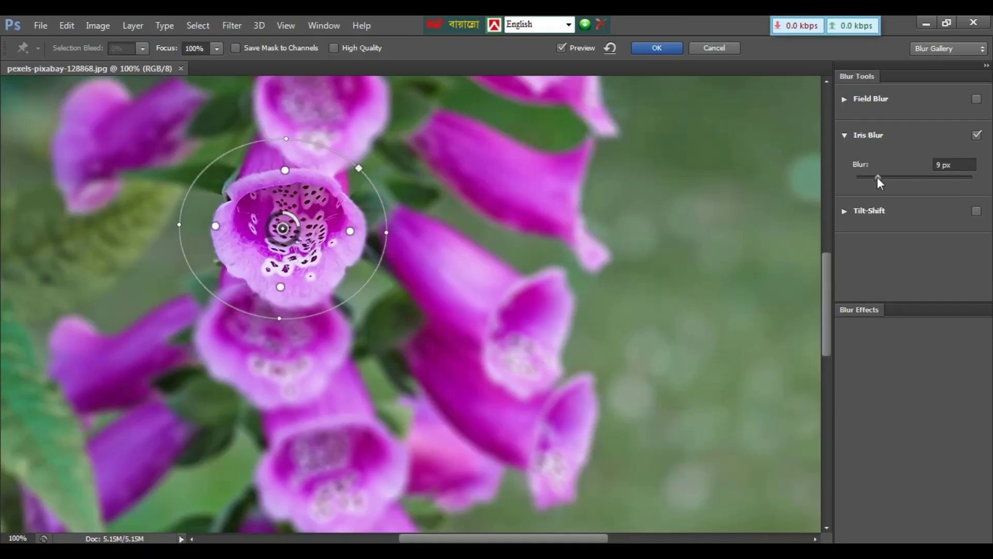
left_click_drag(877, 177, 895, 178)
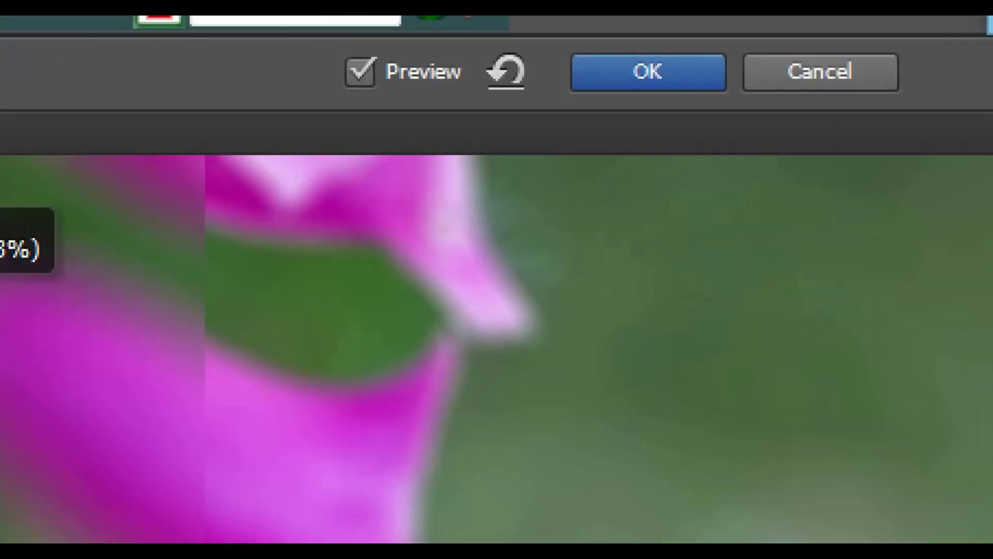
left_click(663, 54)
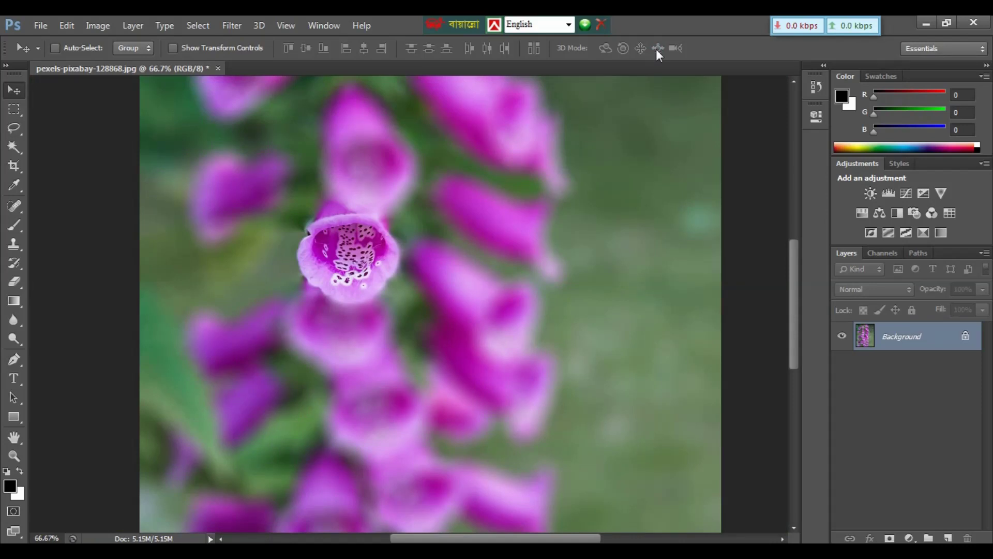
Zoom in and back out to inspect the single sharp foxglove flower
key("ctrl+plus")
key("ctrl+plus")
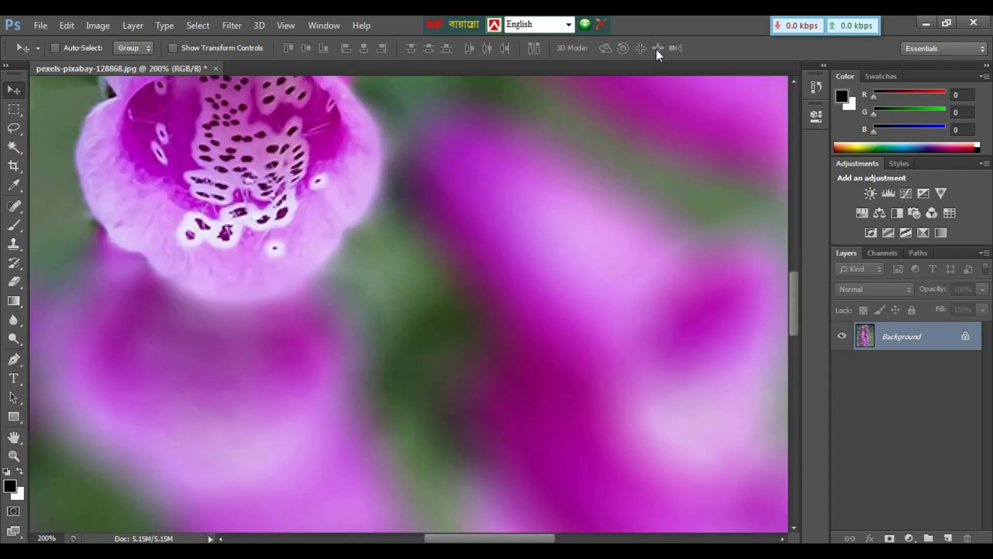
key("ctrl+minus")
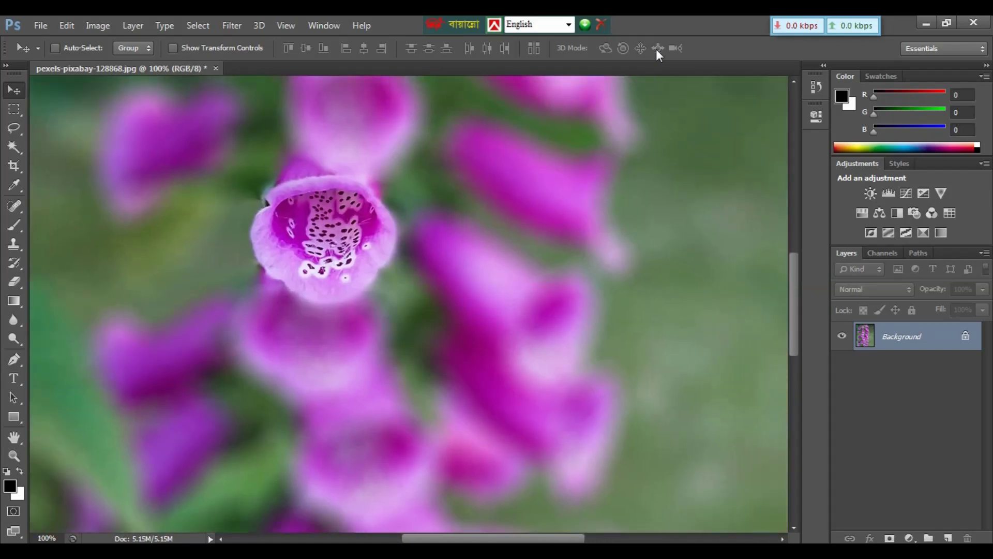
key("ctrl+minus")
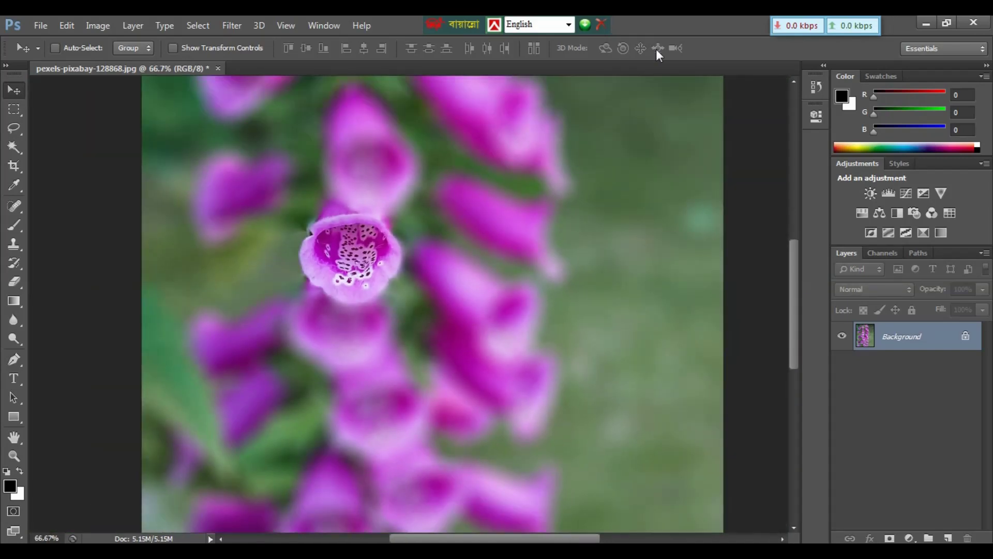